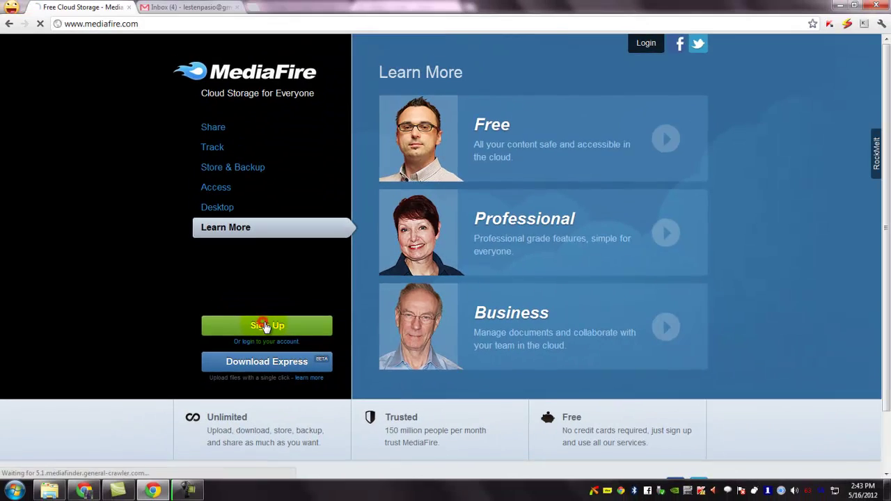
# - Compare the Free, Pro and Business plans and choose the Free plan
pyautogui.click(263, 323)
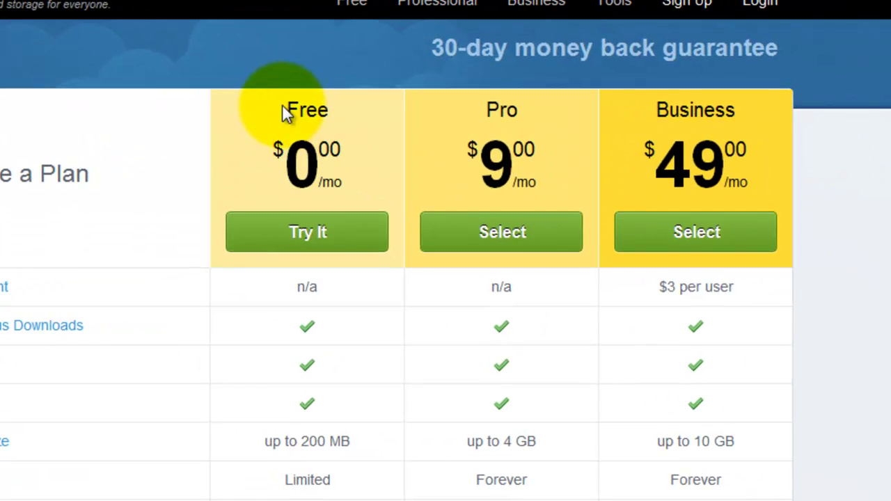
pyautogui.doubleClick(285, 112)
pyautogui.doubleClick(487, 110)
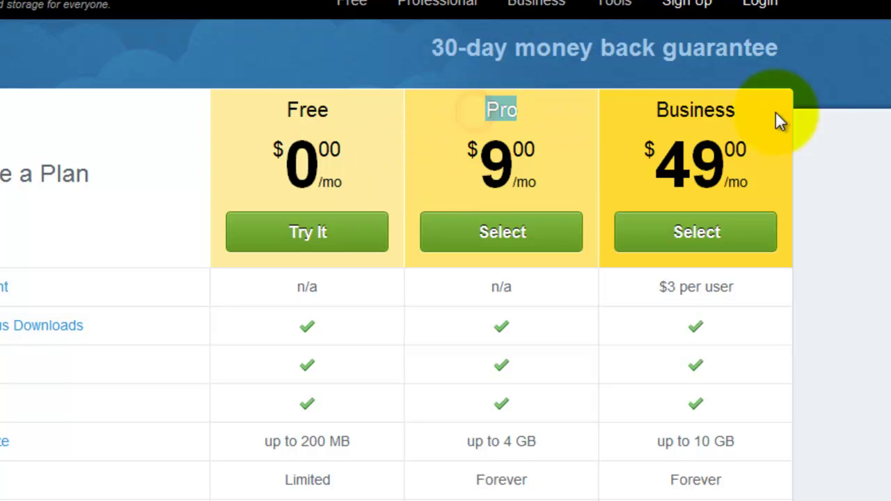
pyautogui.moveTo(657, 109); pyautogui.dragTo(746, 123)
pyautogui.click(731, 114)
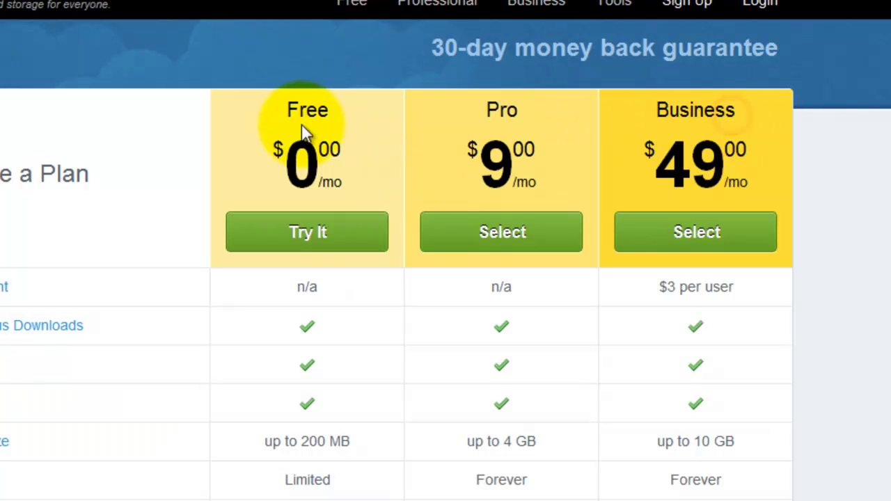
pyautogui.click(283, 241)
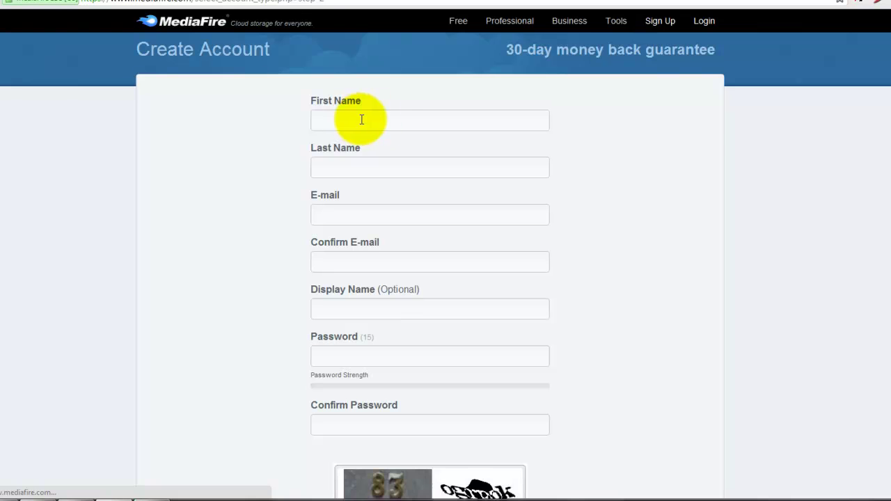
# - Review the account details form and submit it with Create Account & Continue
pyautogui.scroll(-1, 446, 279)
pyautogui.scroll(-1, 446, 279)
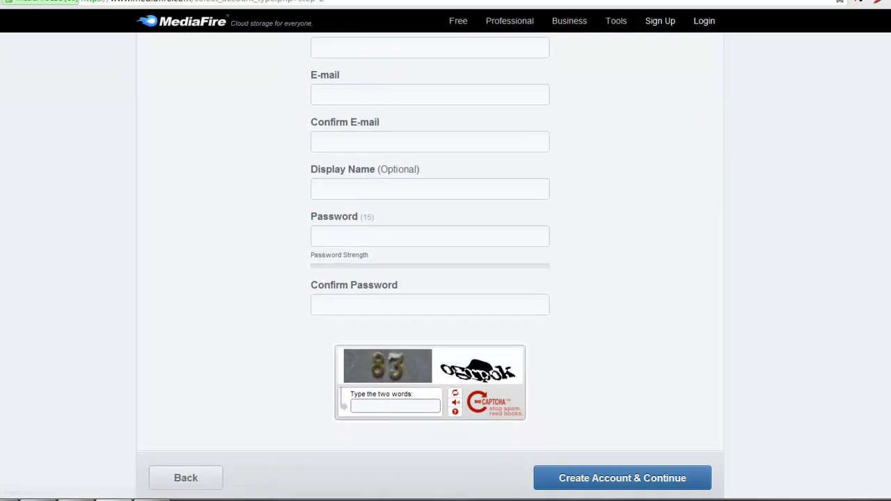
pyautogui.scroll(-2, 445, 278)
pyautogui.scroll(2, 446, 278)
pyautogui.scroll(2, 445, 279)
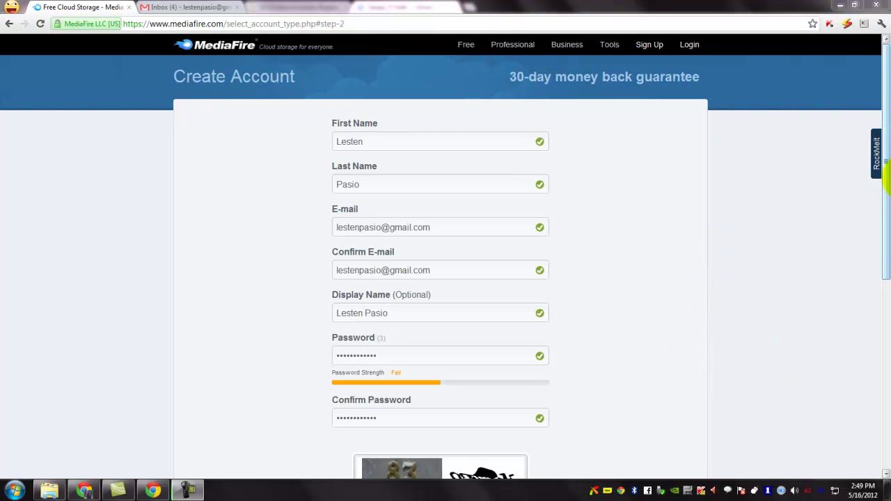
pyautogui.moveTo(887, 140); pyautogui.dragTo(888, 251)
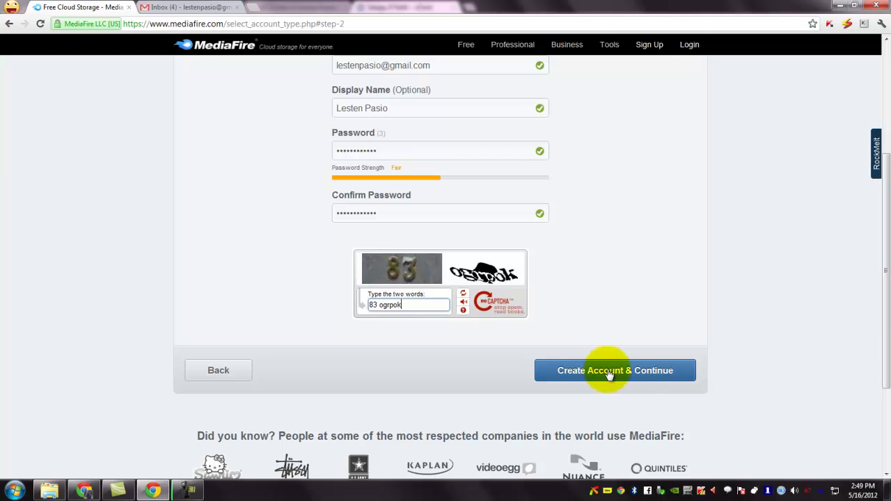
pyautogui.click(602, 370)
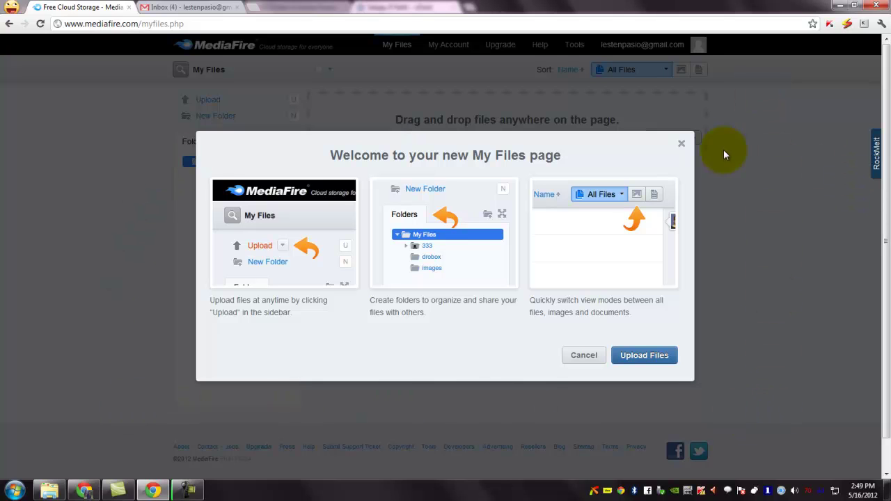
# - Close the welcome tour on the new My Files page
pyautogui.click(684, 145)
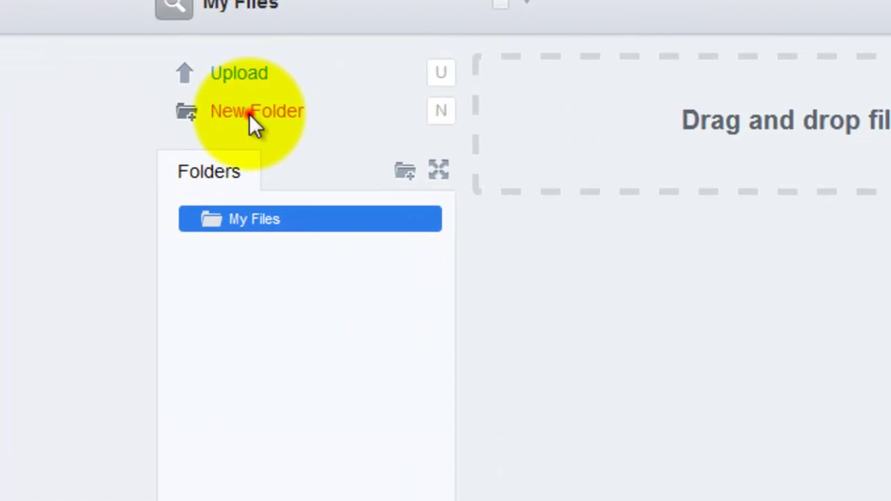
# - Create a subfolder named 'Techyv' under My Files and open it
pyautogui.click(315, 147)
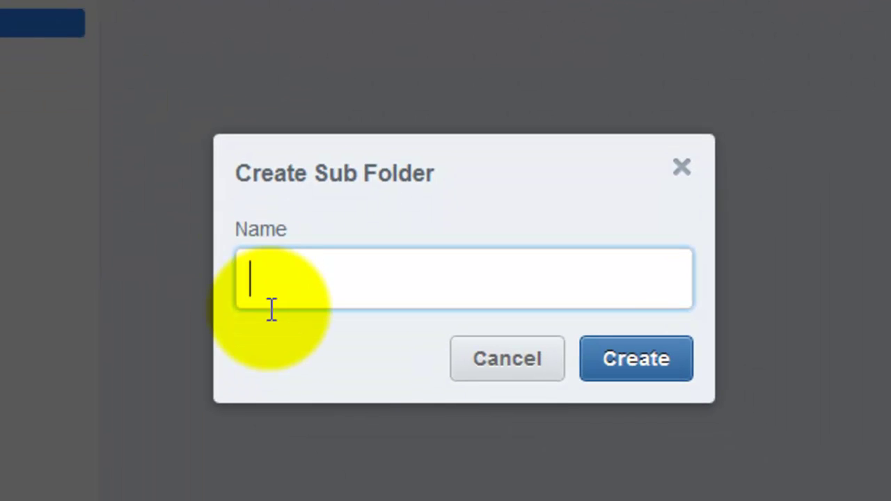
pyautogui.write('Techy')
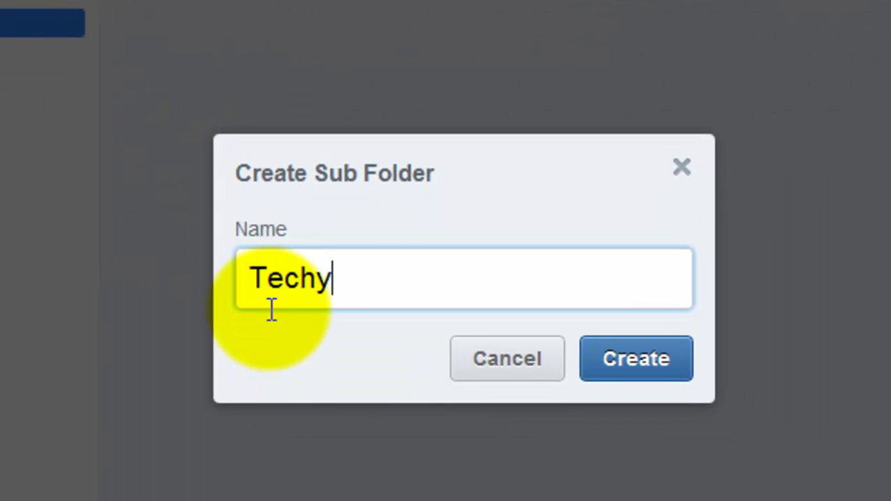
pyautogui.write('v')
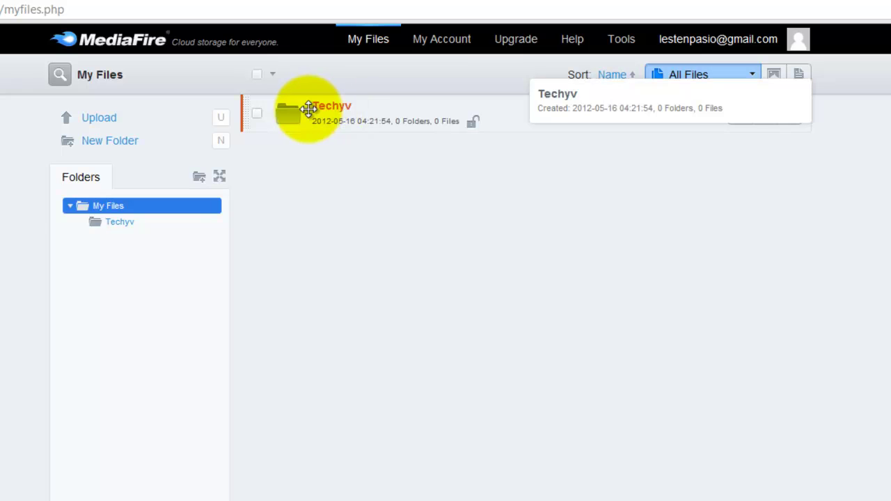
pyautogui.moveTo(328, 157)
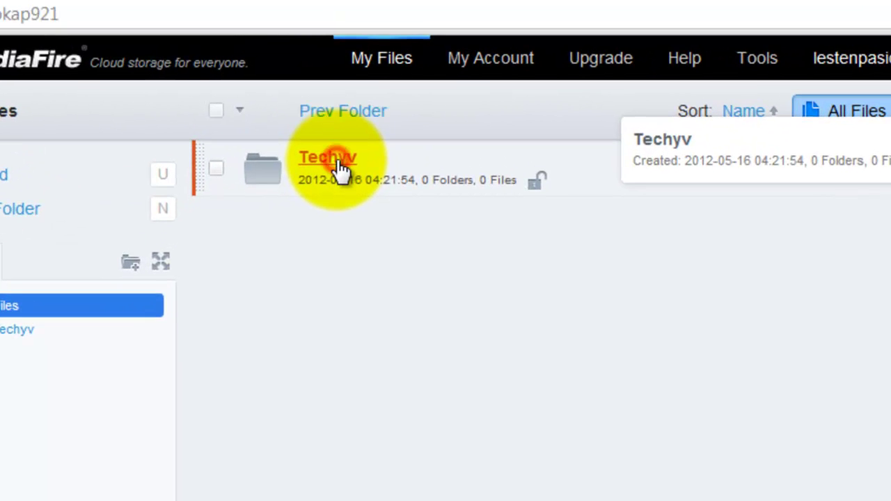
pyautogui.click(341, 167)
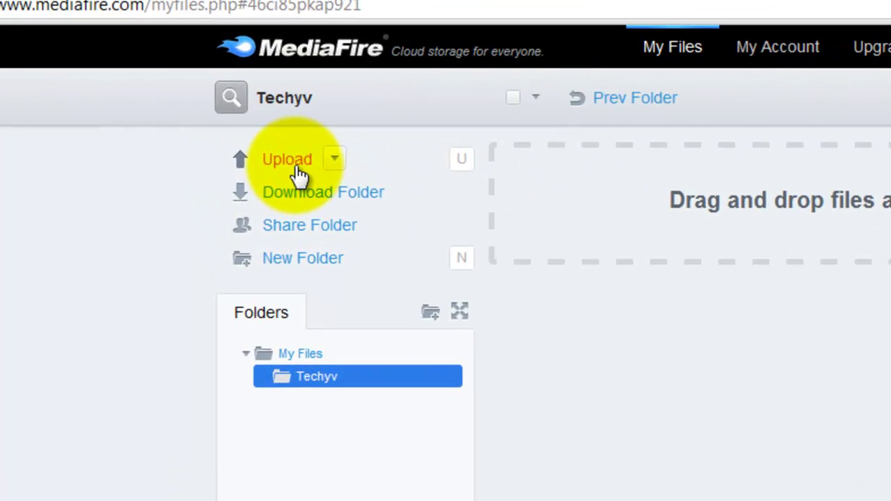
# - Bring up the Select Files to Upload dialog from the sidebar's Upload button
pyautogui.click(296, 167)
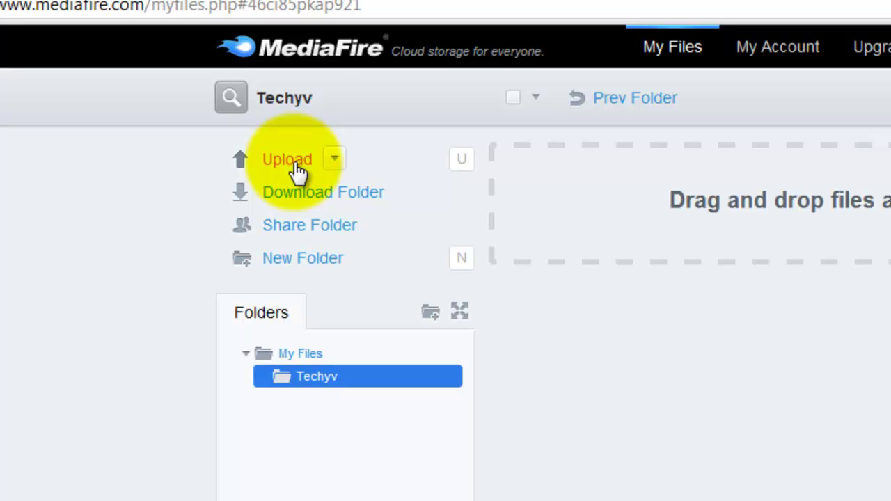
pyautogui.click(296, 167)
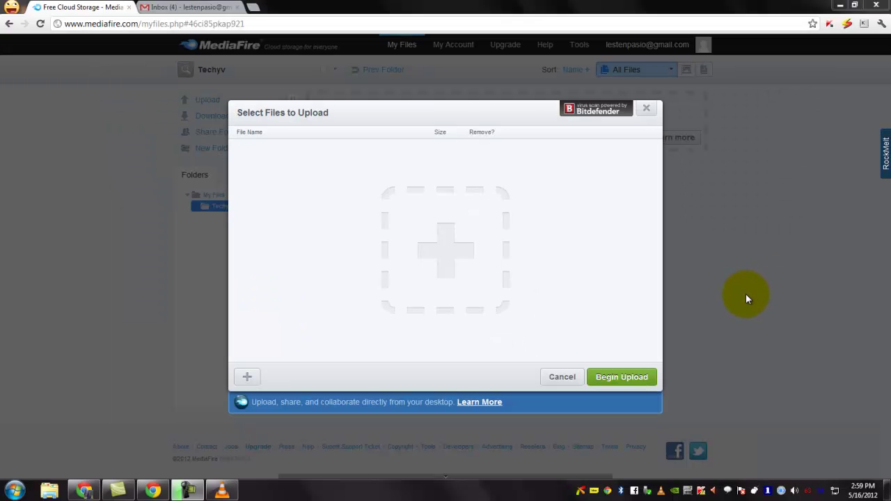
# - Go to the desktop and open the TechyV > Files to upload folder in Explorer
pyautogui.click(842, 8)
pyautogui.doubleClick(29, 42)
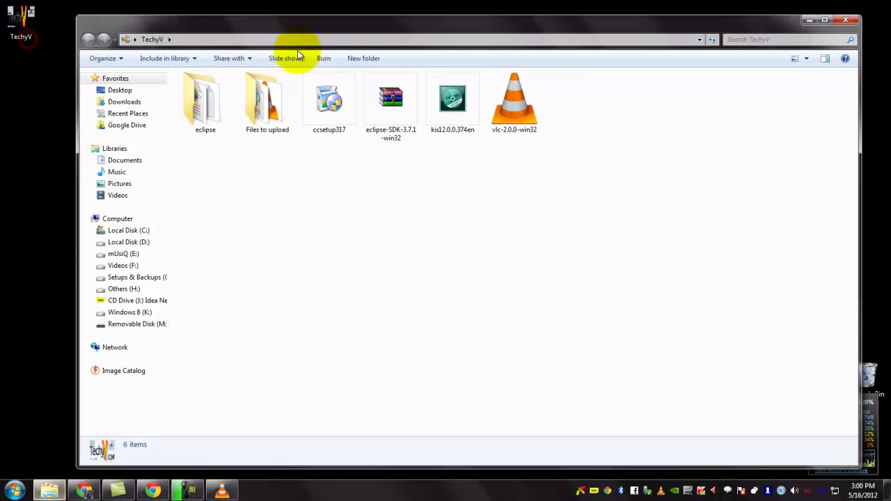
pyautogui.doubleClick(268, 131)
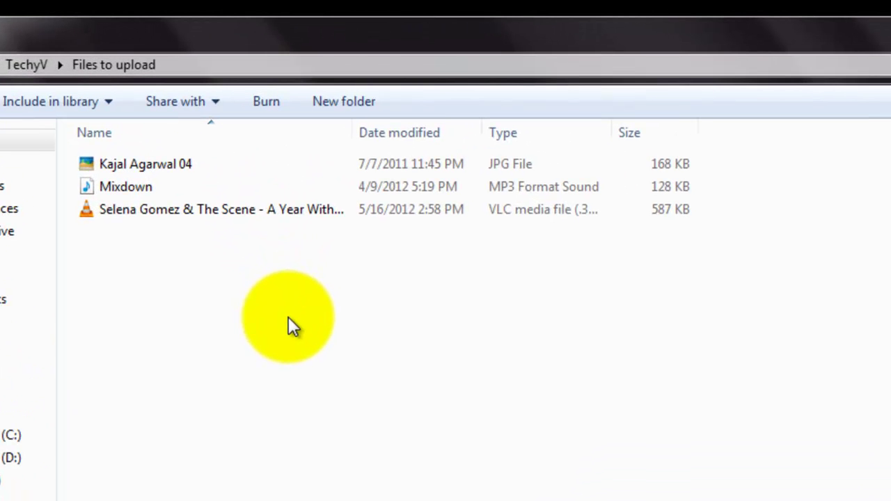
# - Drag the JPG, Mixdown MP3 and VLC 3GP files into MediaFire's upload list
pyautogui.click(518, 161)
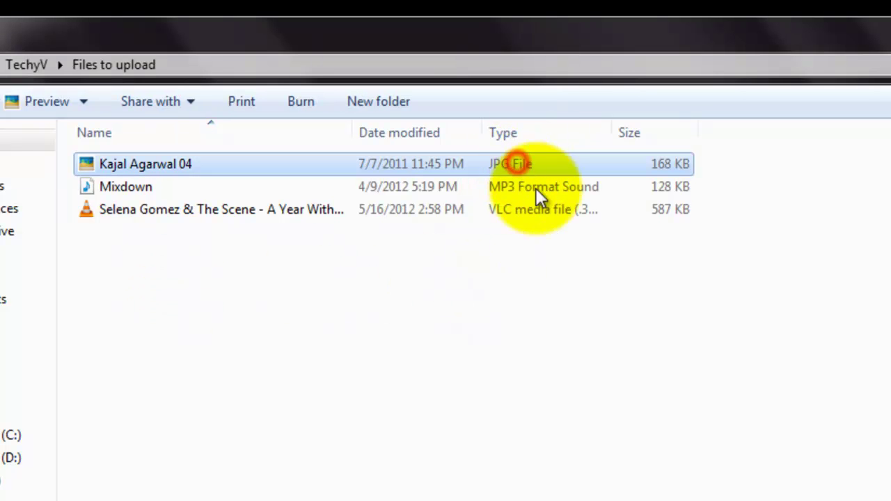
pyautogui.click(481, 185)
pyautogui.click(470, 210)
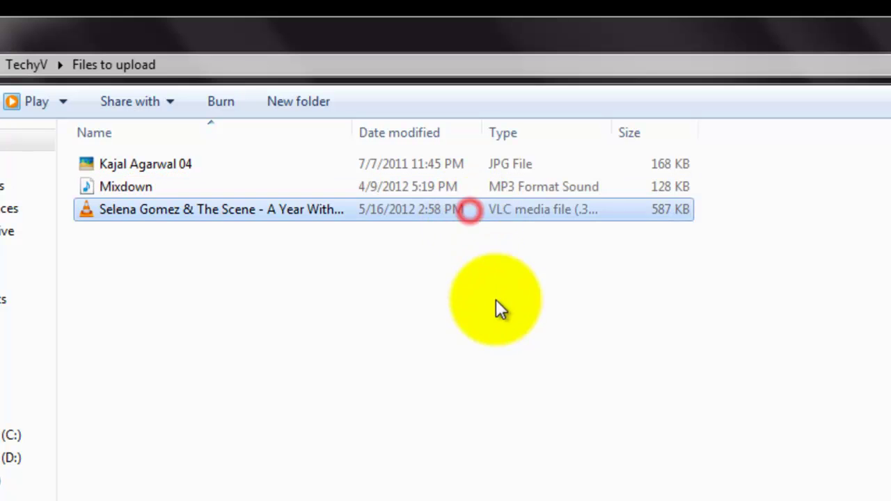
pyautogui.moveTo(216, 331); pyautogui.dragTo(298, 134)
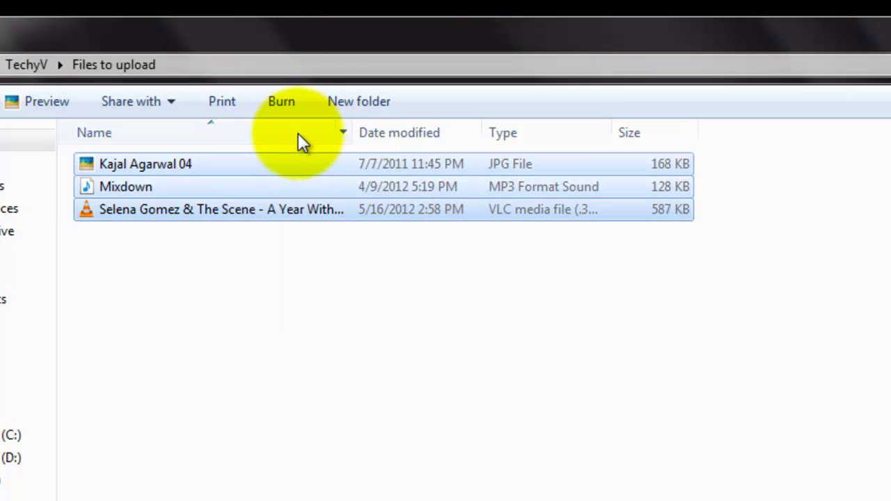
pyautogui.moveTo(217, 162)
pyautogui.mouseDown()
pyautogui.moveTo(278, 198)
pyautogui.moveTo(89, 496)
pyautogui.moveTo(436, 320)
pyautogui.moveTo(446, 259)
pyautogui.mouseUp()
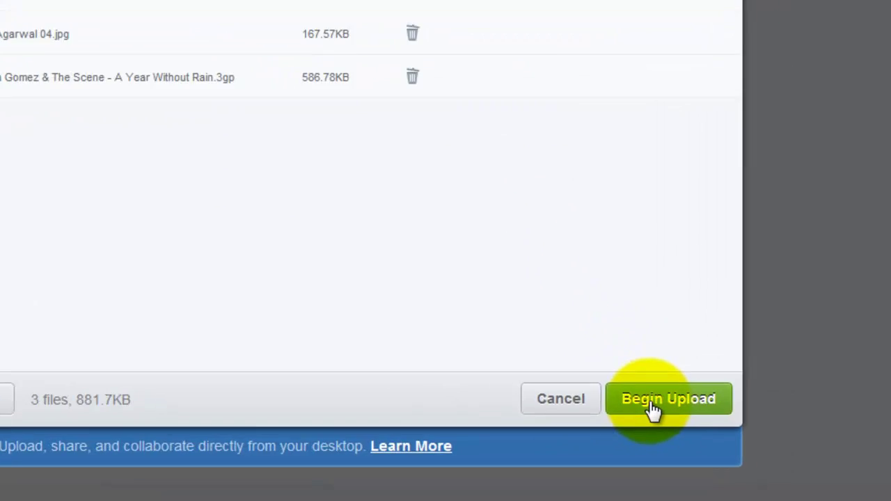
# - Start uploading the three queued files and minimize the progress window
pyautogui.click(654, 422)
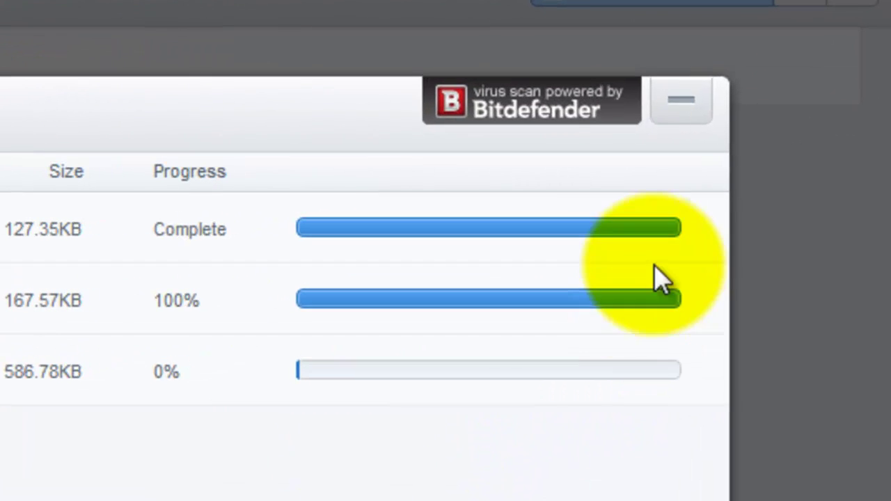
pyautogui.click(678, 111)
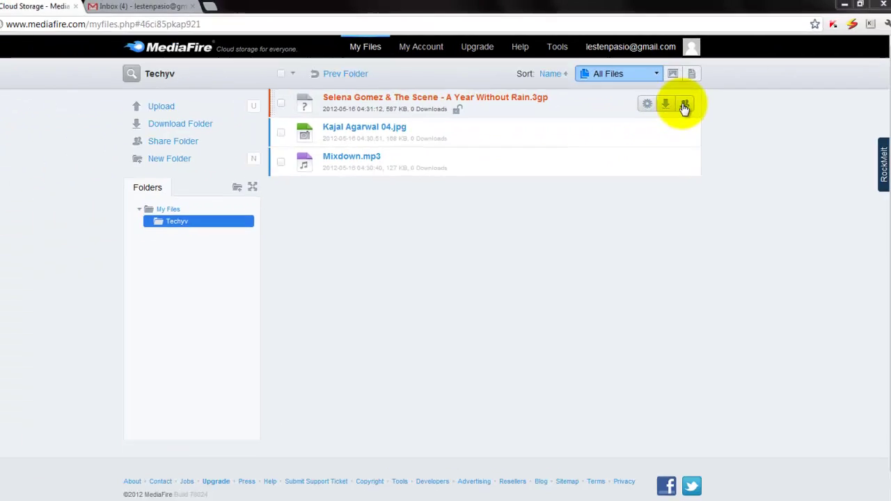
# - Copy the Selena Gomez 3GP video's share link to the clipboard
pyautogui.click(685, 105)
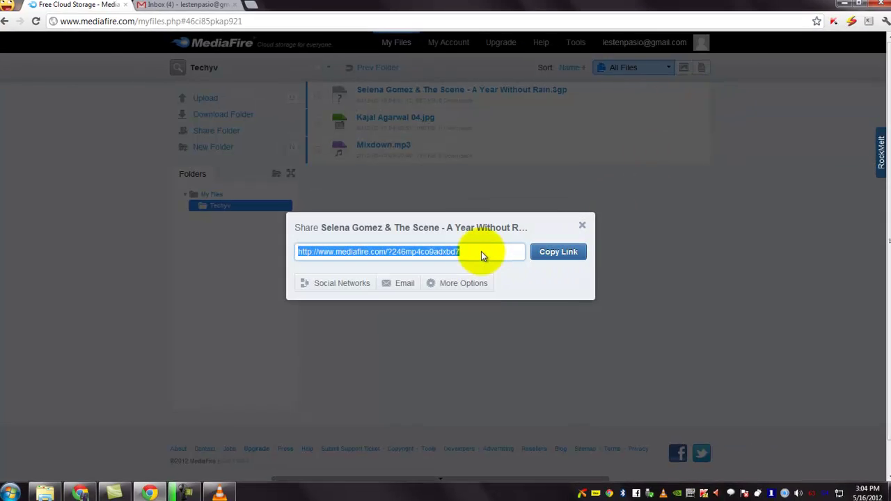
pyautogui.moveTo(483, 251); pyautogui.dragTo(291, 252)
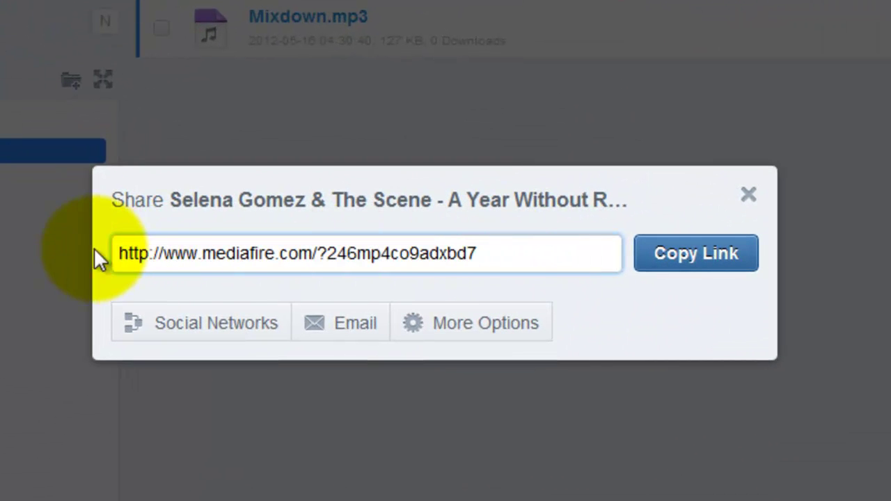
pyautogui.click(694, 254)
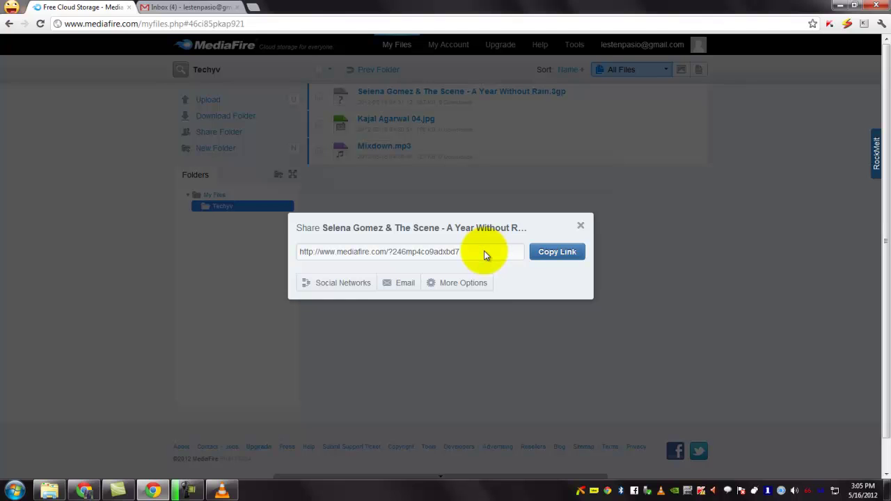
# - Paste the copied MediaFire link into a new tab's address bar and load it
pyautogui.click(255, 7)
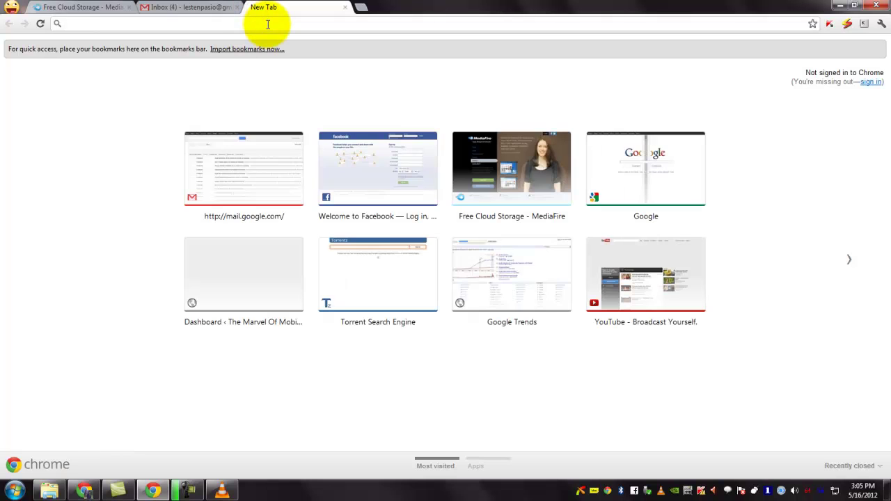
pyautogui.rightClick(267, 24)
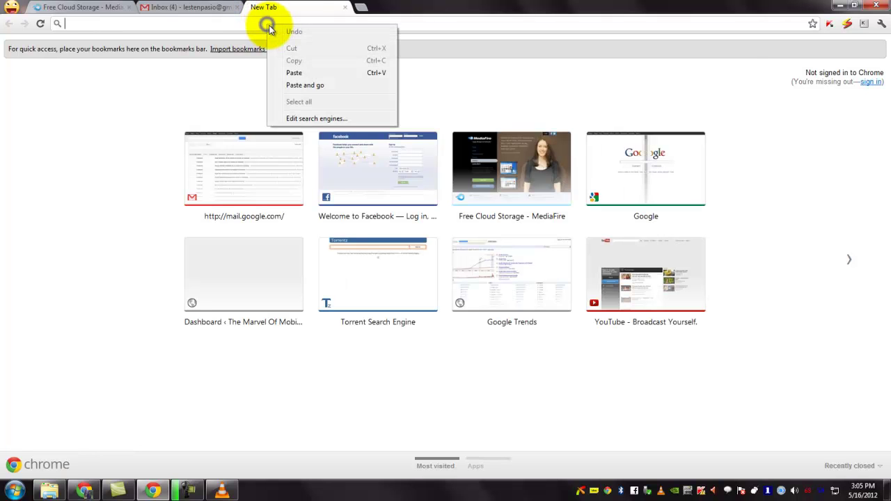
pyautogui.click(301, 74)
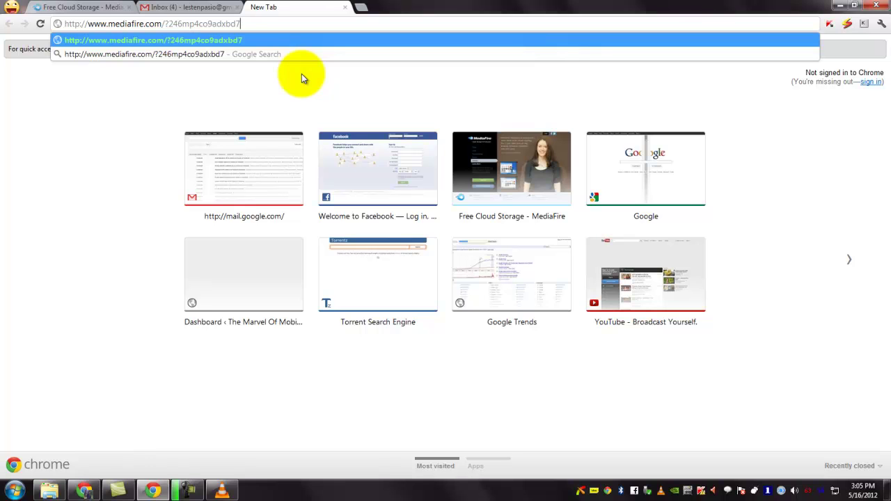
pyautogui.click(269, 21)
pyautogui.press('Return')
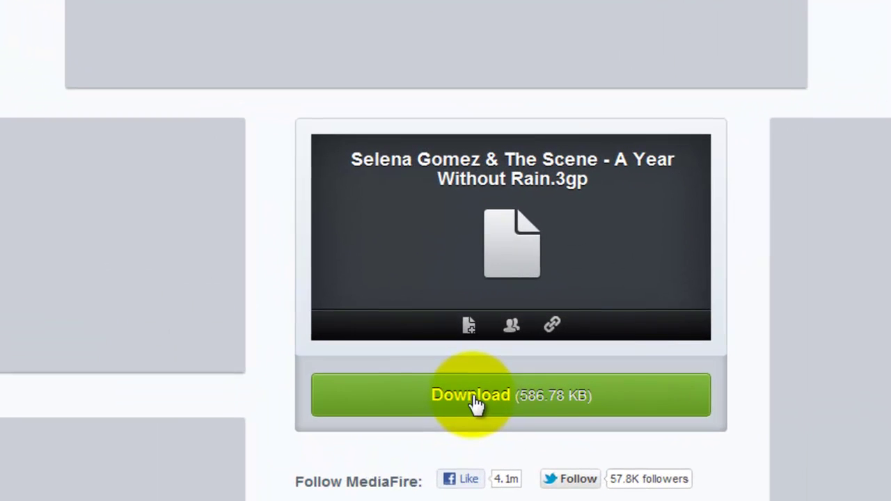
# - Download the 586.78 KB Selena Gomez 3GP video from its share page
pyautogui.click(474, 401)
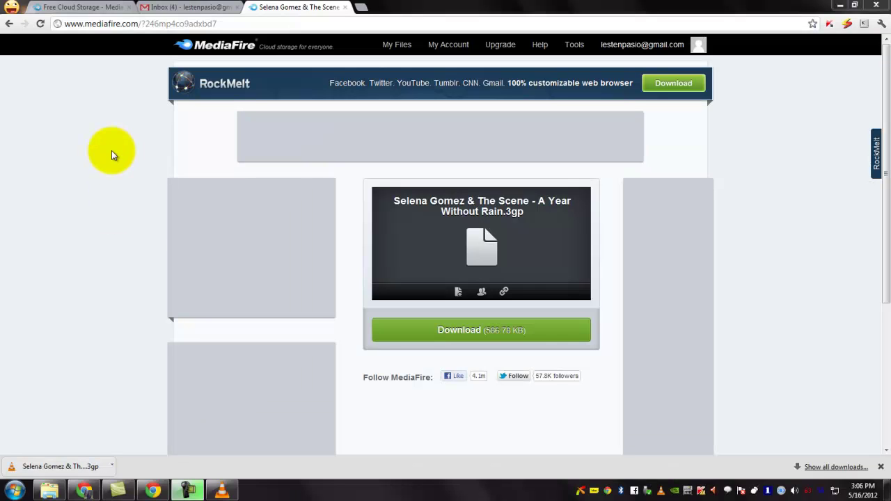
# - Back in My Files, close the share dialog and set a password on the Selena Gomez video
pyautogui.click(62, 10)
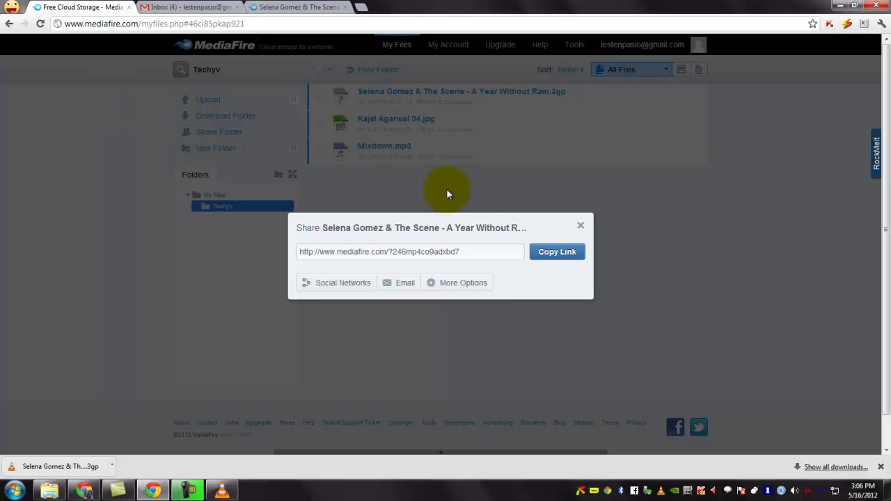
pyautogui.click(581, 224)
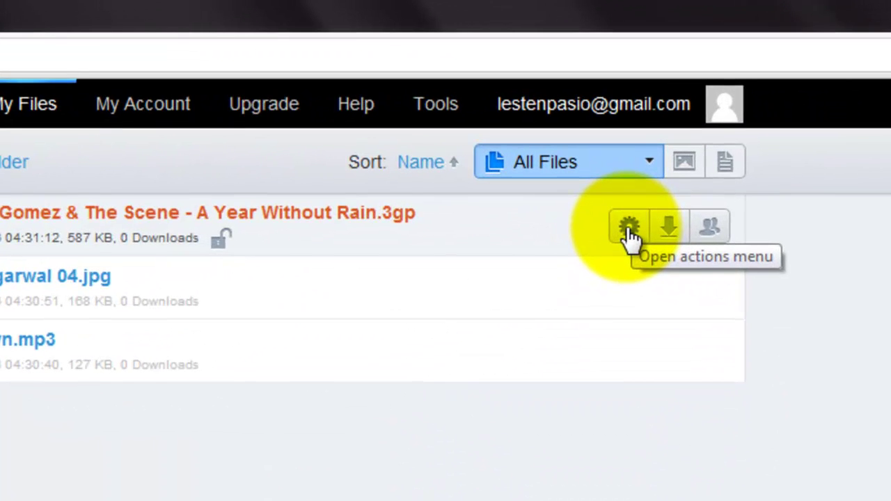
pyautogui.click(656, 102)
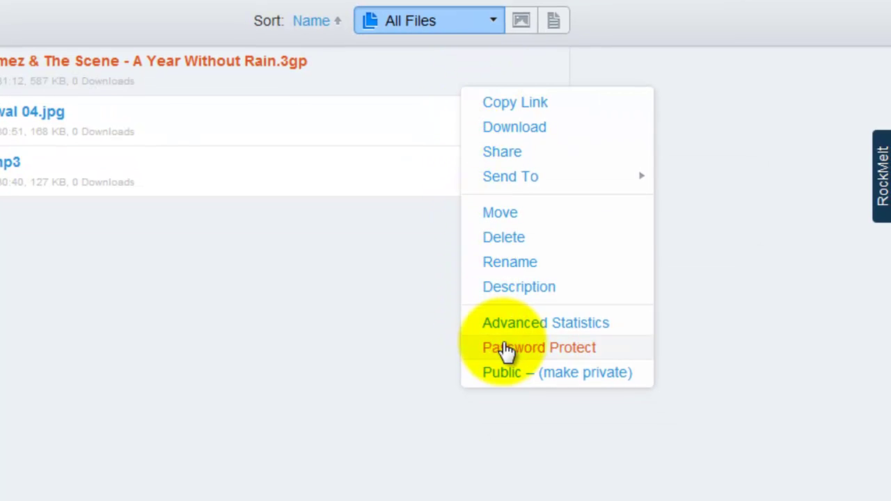
pyautogui.click(517, 352)
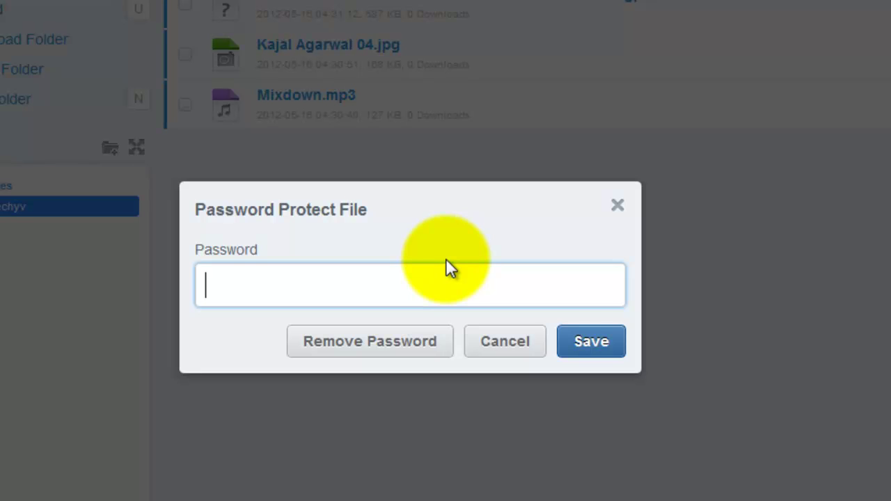
pyautogui.click(450, 284)
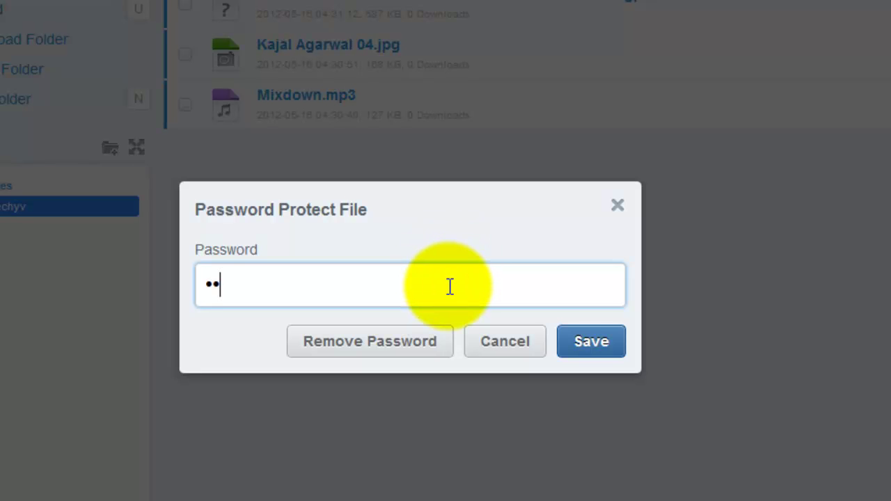
pyautogui.click(587, 347)
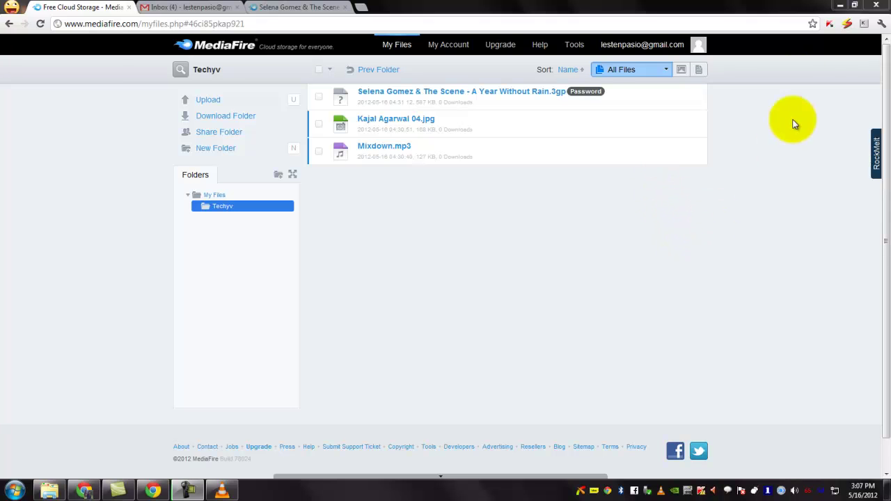
# - Minimize the Chrome browser and the Files to upload window to reveal the desktop
pyautogui.click(837, 4)
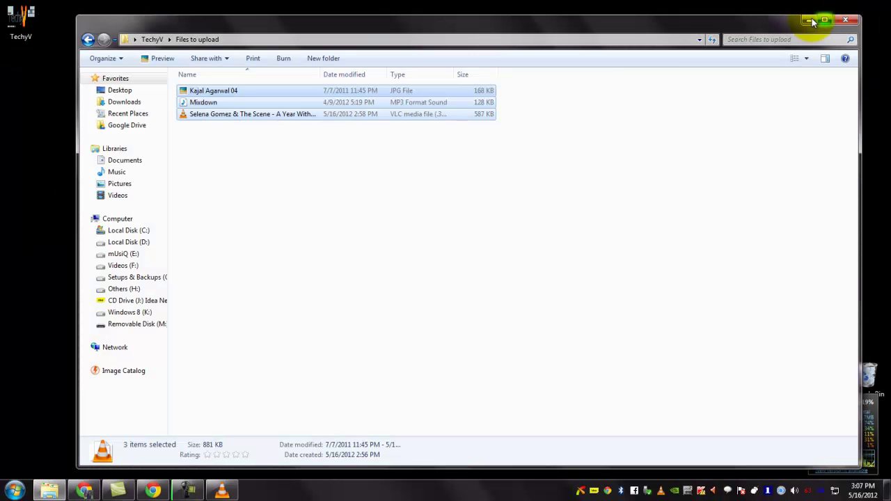
pyautogui.click(810, 20)
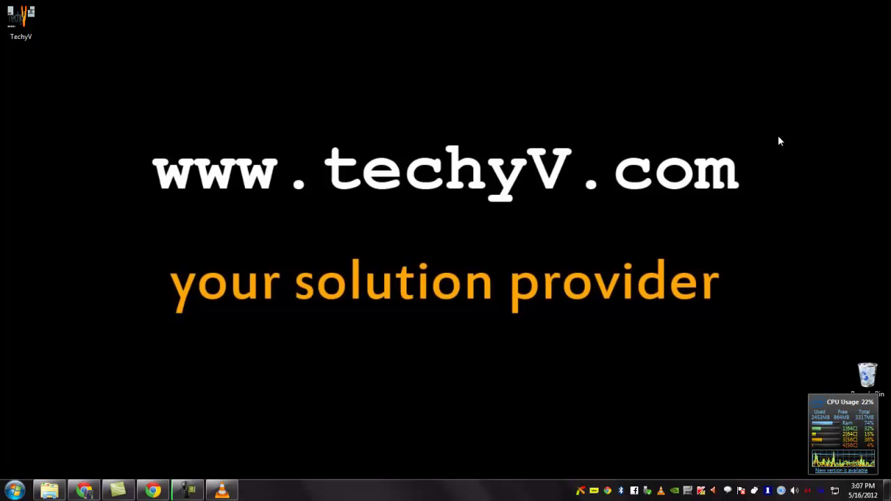